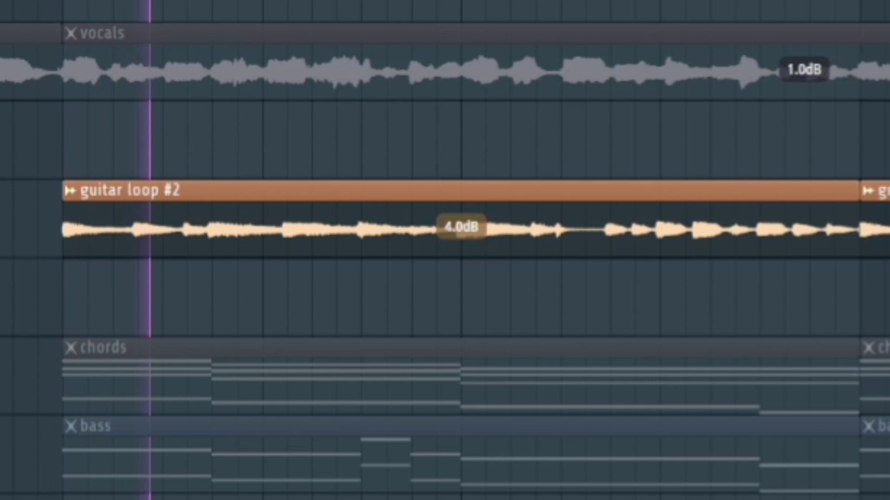
Step: Select the guitar loop #2 clip in the playlist to point it out, and clear the selection
{"action": "scroll", "coordinate": [445, 250], "scroll_direction": "right", "scroll_amount": 3}
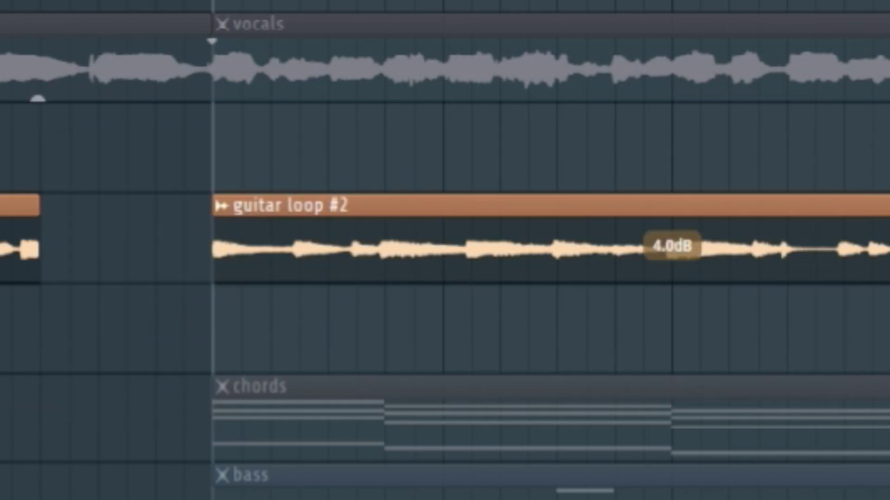
{"action": "left_click_drag", "start_coordinate": [194, 200], "coordinate": [882, 229]}
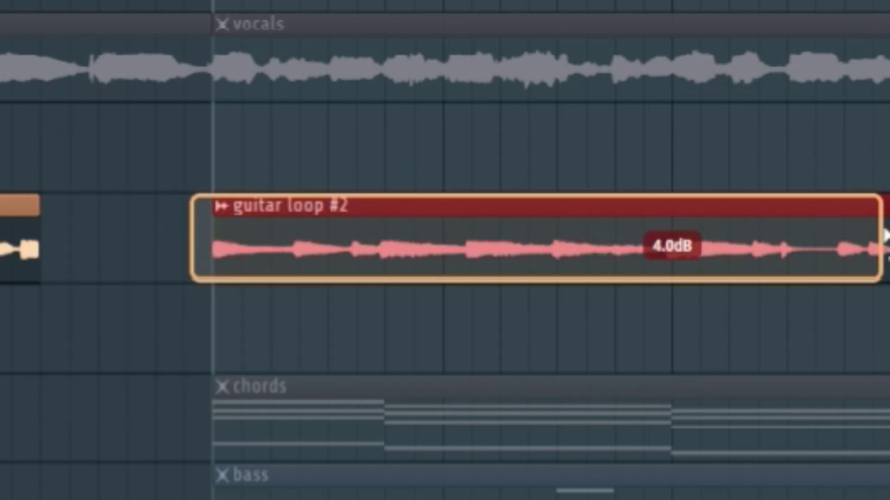
{"action": "left_click", "coordinate": [119, 161]}
Step: Examine the chord progression in the piano roll by selecting the notes of each chord in turn
{"action": "left_click_drag", "start_coordinate": [209, 104], "coordinate": [881, 278]}
{"action": "left_click_drag", "start_coordinate": [254, 105], "coordinate": [495, 127]}
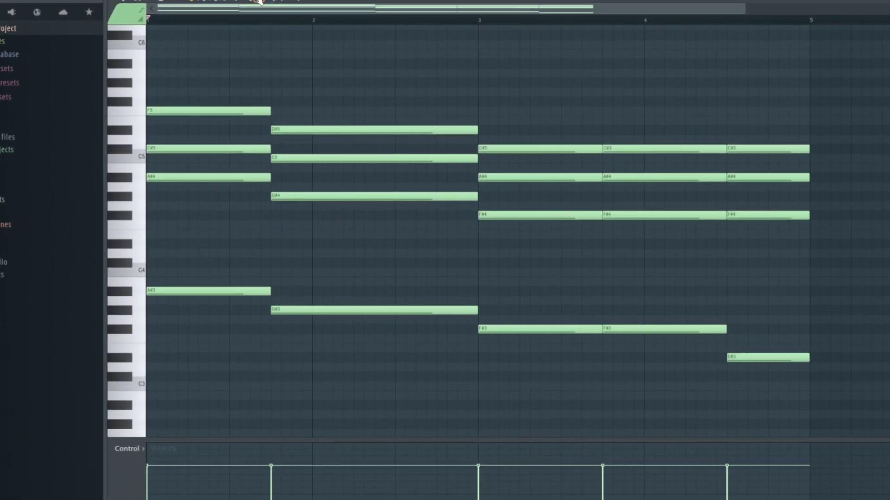
{"action": "left_click_drag", "start_coordinate": [214, 78], "coordinate": [222, 358]}
{"action": "left_click_drag", "start_coordinate": [325, 102], "coordinate": [334, 348]}
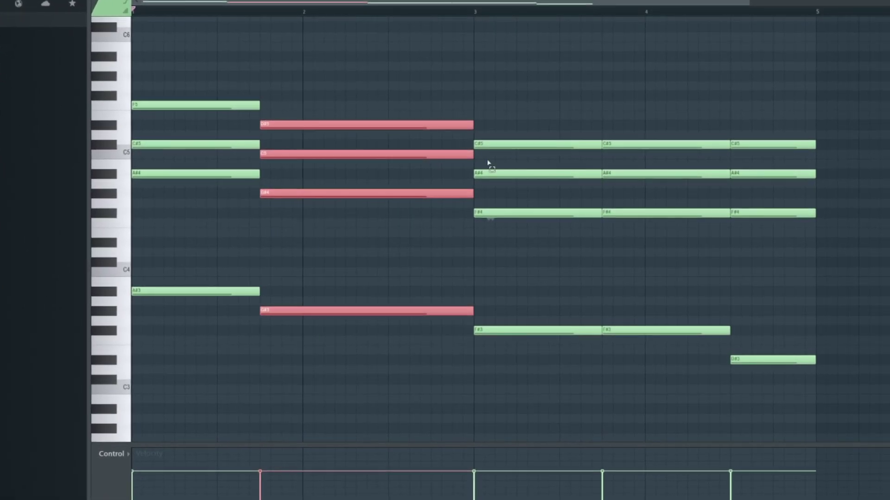
{"action": "left_click_drag", "start_coordinate": [498, 134], "coordinate": [550, 349]}
{"action": "left_click_drag", "start_coordinate": [685, 76], "coordinate": [663, 352]}
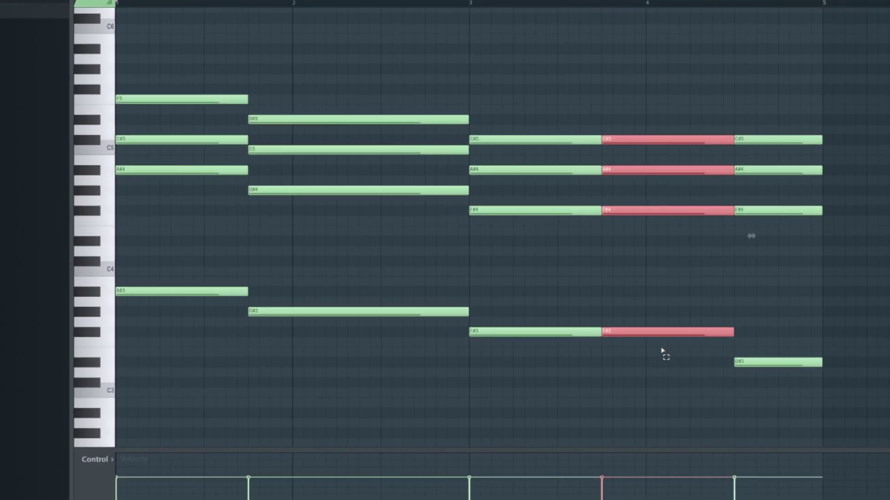
{"action": "left_click_drag", "start_coordinate": [748, 90], "coordinate": [827, 431]}
{"action": "left_click_drag", "start_coordinate": [461, 69], "coordinate": [349, 366]}
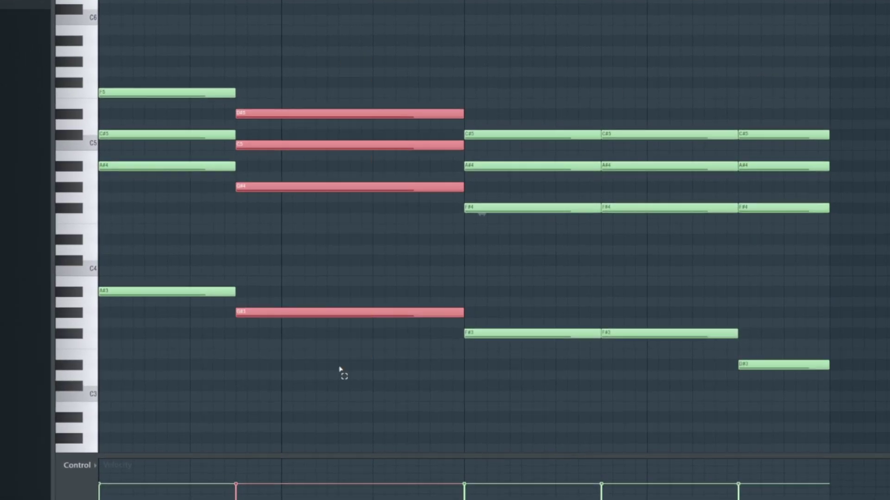
{"action": "left_click_drag", "start_coordinate": [184, 84], "coordinate": [200, 340]}
{"action": "left_click_drag", "start_coordinate": [395, 43], "coordinate": [402, 343]}
{"action": "left_click_drag", "start_coordinate": [547, 97], "coordinate": [556, 352]}
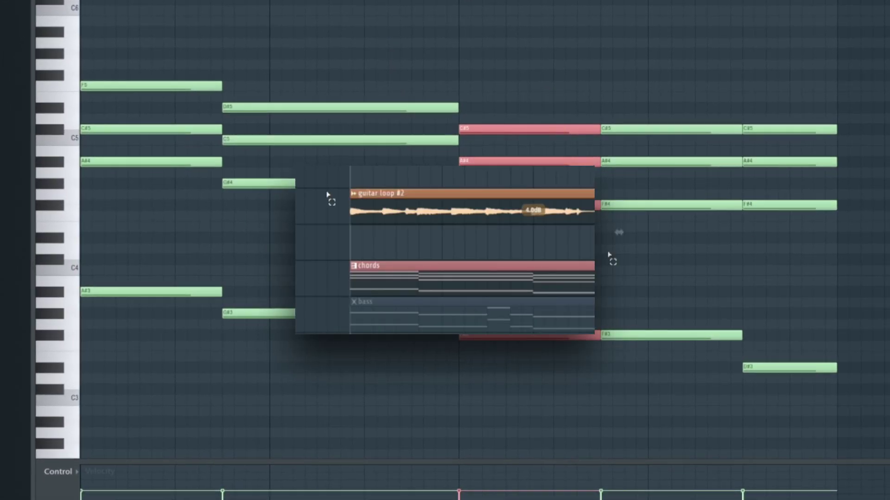
{"action": "left_click_drag", "start_coordinate": [655, 75], "coordinate": [656, 362]}
{"action": "left_click_drag", "start_coordinate": [768, 101], "coordinate": [829, 414]}
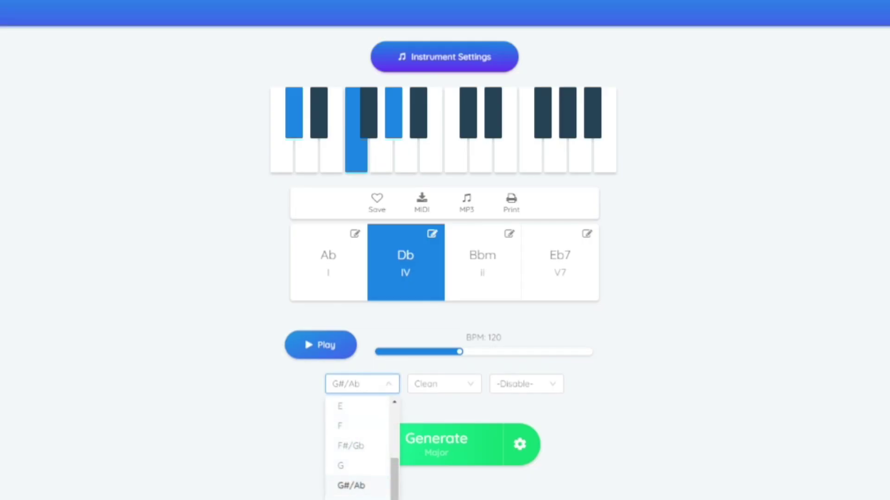
Step: In the web chord generator, check the generator settings and generate a new Major progression in G#/Ab
{"action": "left_click", "coordinate": [514, 438]}
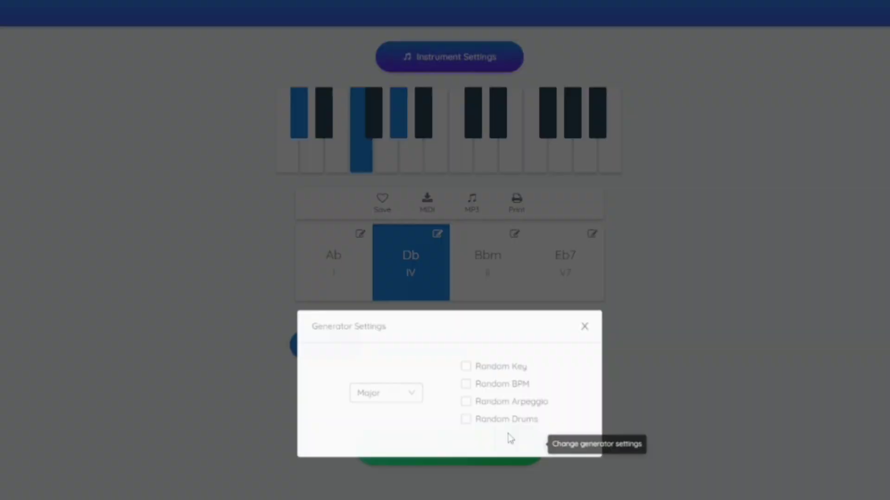
{"action": "left_click", "coordinate": [589, 330]}
{"action": "left_click", "coordinate": [424, 433]}
Step: Play the generated progression and audition its Ab, Cm and Fm chords individually
{"action": "left_click", "coordinate": [334, 348]}
{"action": "left_click", "coordinate": [333, 349]}
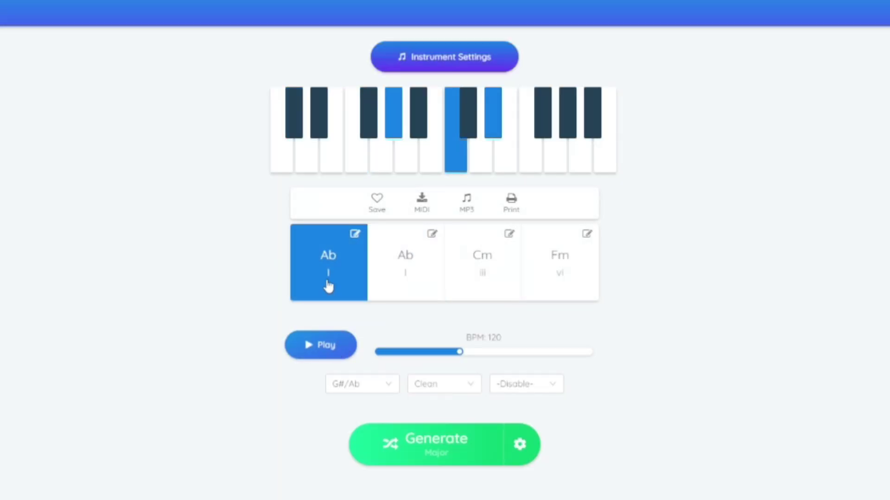
{"action": "left_click", "coordinate": [408, 287]}
{"action": "left_click", "coordinate": [531, 332]}
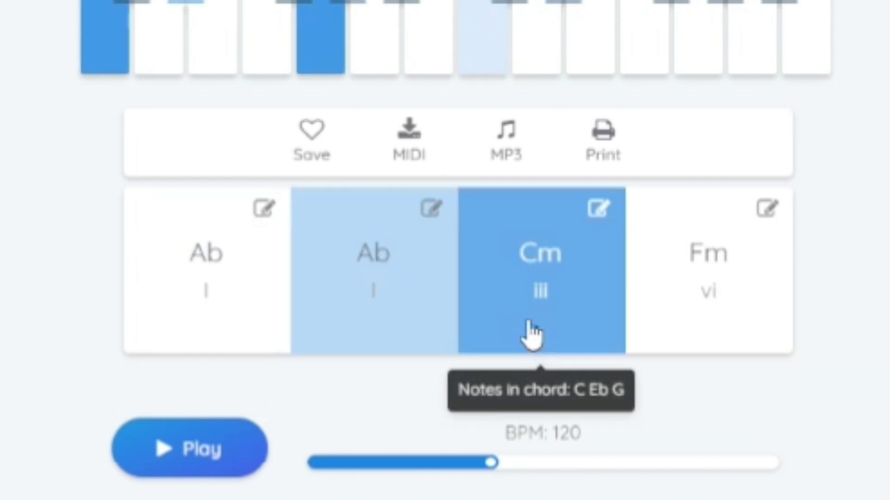
{"action": "left_click", "coordinate": [726, 339]}
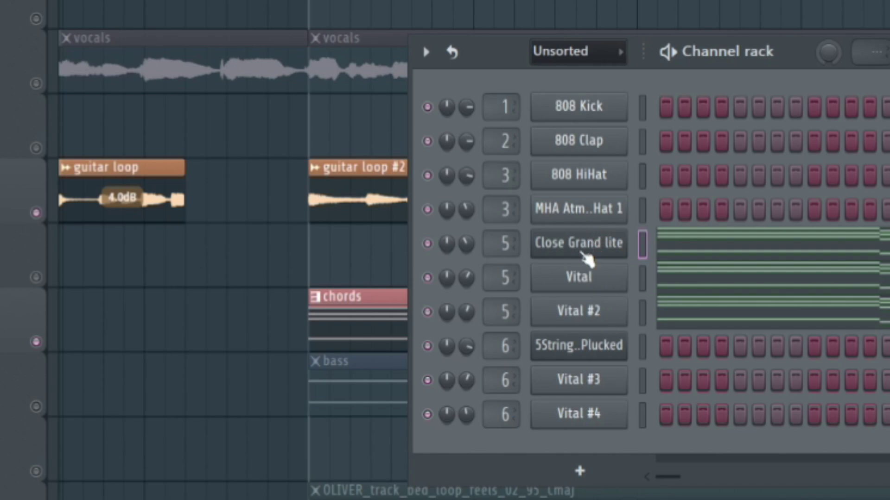
Step: Back in FL Studio, inspect the Close Grand lite instrument of the chord layers and unmute its channel
{"action": "left_click", "coordinate": [588, 255]}
{"action": "left_click_drag", "start_coordinate": [298, 89], "coordinate": [461, 23]}
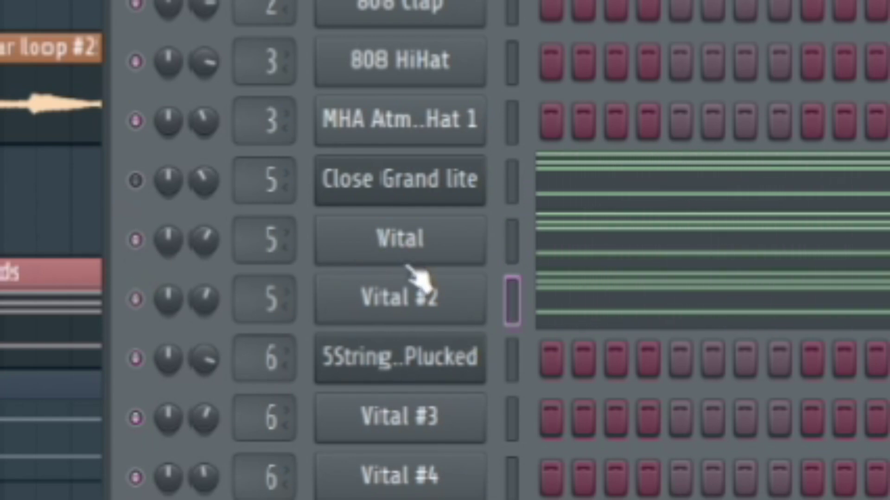
{"action": "left_click", "coordinate": [135, 180]}
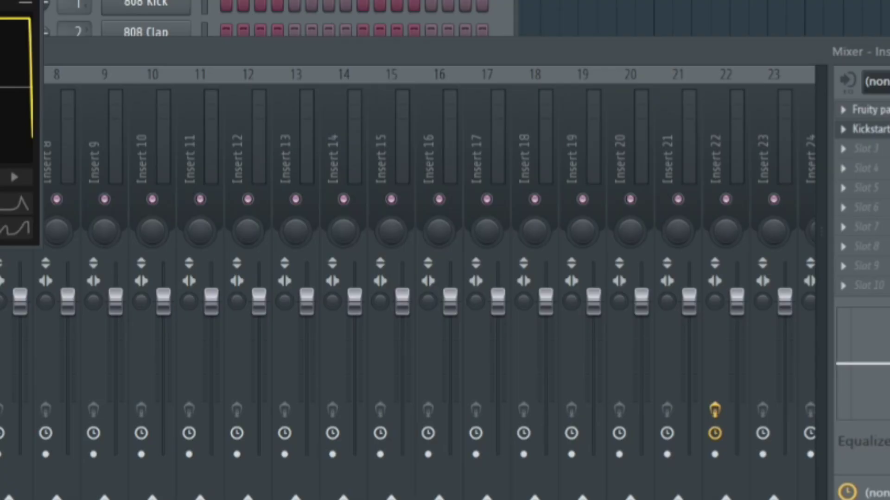
Step: Bring the Kickstart 2 plugin window of Insert 5 into full view over the mixer
{"action": "left_click_drag", "start_coordinate": [2, 2], "coordinate": [254, 115]}
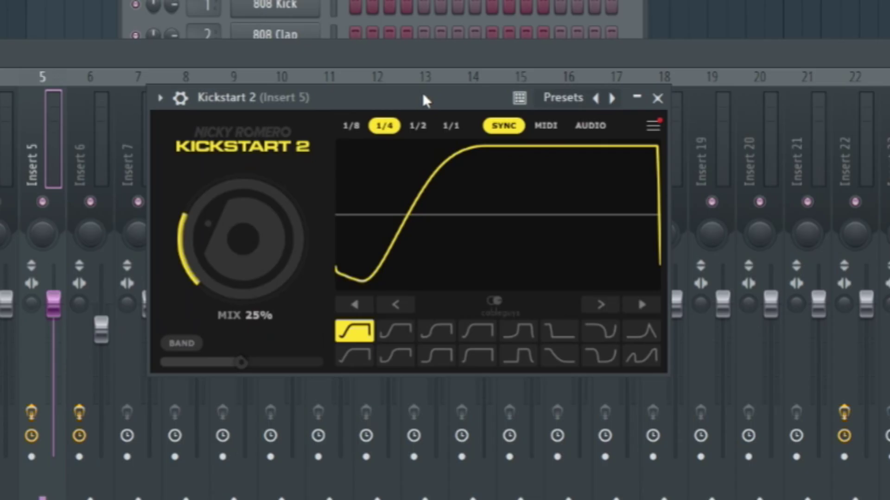
{"action": "left_click_drag", "start_coordinate": [422, 95], "coordinate": [372, 116]}
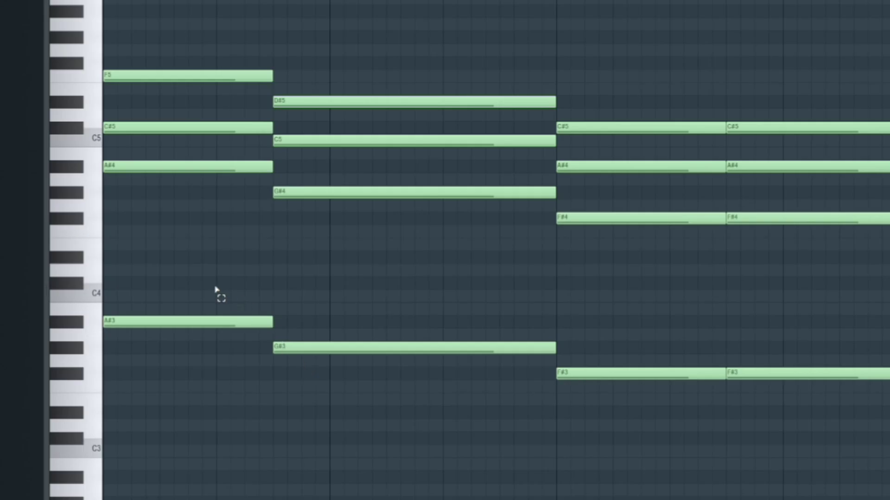
Step: Select groups of chord notes in the piano roll to examine how the chords are voiced
{"action": "left_click_drag", "start_coordinate": [215, 279], "coordinate": [438, 284]}
{"action": "left_click_drag", "start_coordinate": [203, 45], "coordinate": [130, 403]}
{"action": "left_click_drag", "start_coordinate": [339, 32], "coordinate": [302, 493]}
{"action": "left_click_drag", "start_coordinate": [218, 113], "coordinate": [803, 419]}
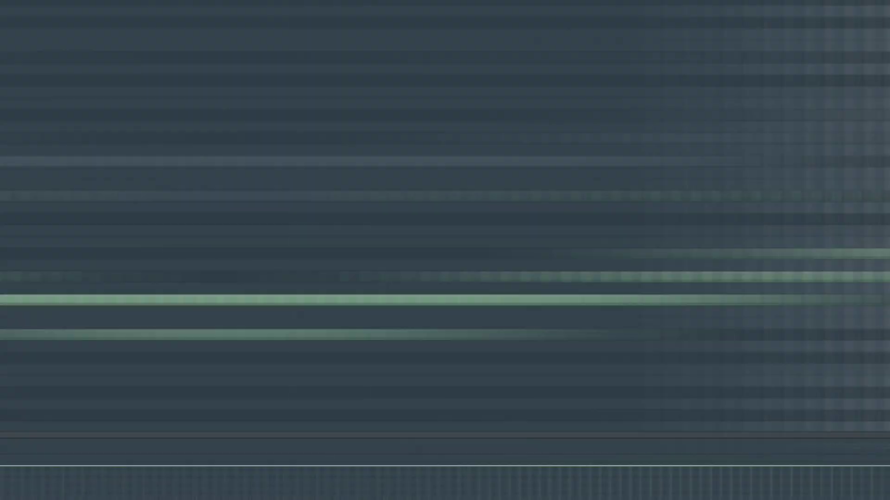
Step: Play back the bass notes in the piano roll and stop playback
{"action": "scroll", "coordinate": [528, 230], "scroll_direction": "down", "scroll_amount": 4}
{"action": "scroll", "coordinate": [496, 206], "scroll_direction": "up", "scroll_amount": 2}
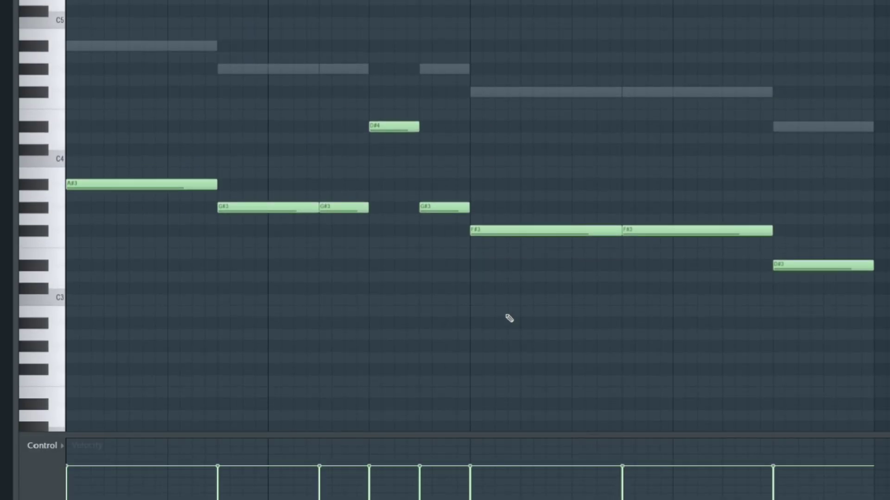
{"action": "key", "text": "space"}
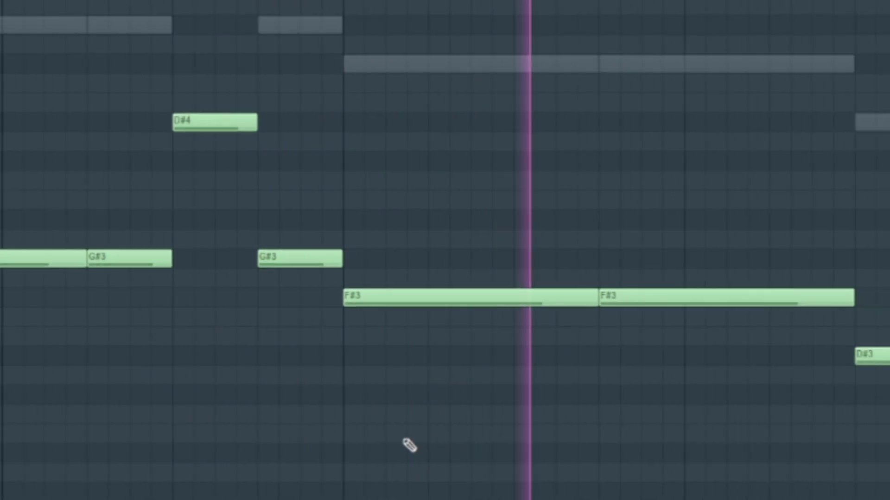
{"action": "key", "text": "space"}
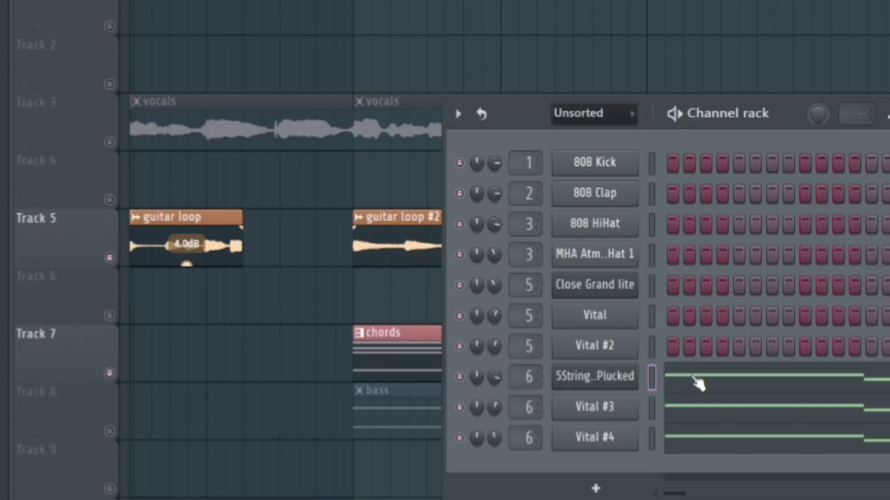
Step: Inspect the 5String..Plucked and Vital #3 bass instruments from the channel rack
{"action": "left_click", "coordinate": [613, 388]}
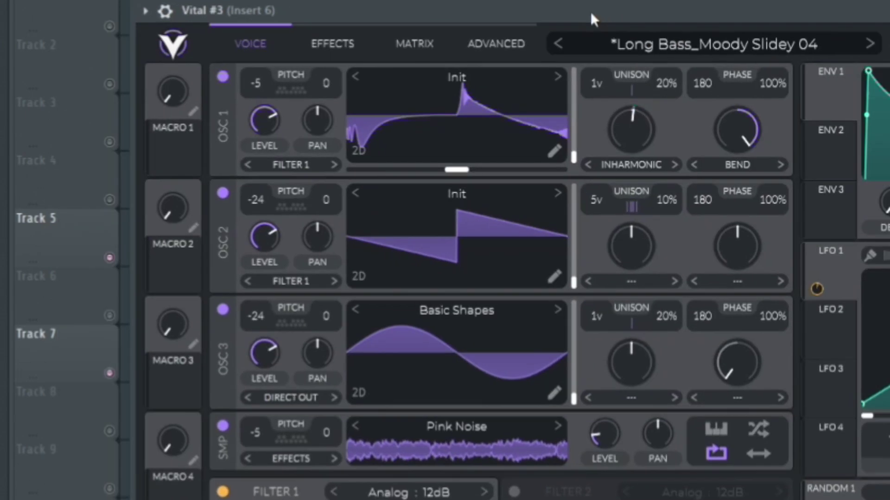
{"action": "left_click_drag", "start_coordinate": [590, 11], "coordinate": [527, 10]}
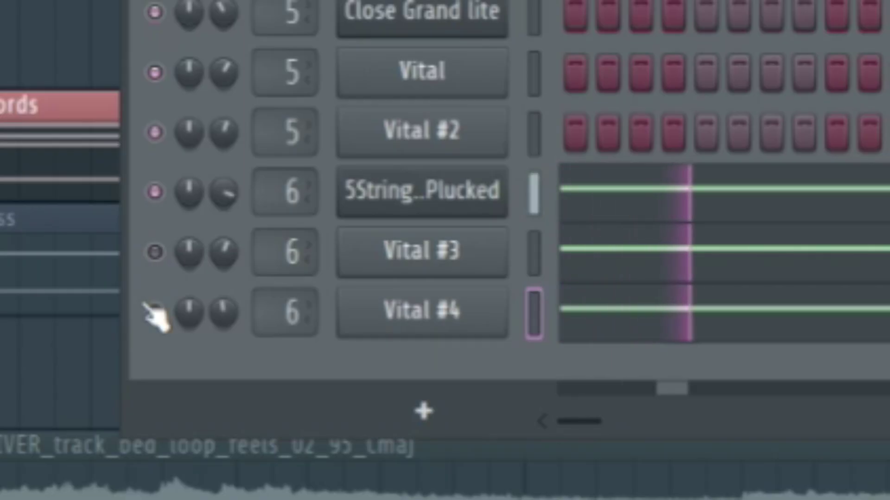
Step: Audition the 5String..Plucked, Vital #3 and Vital #4 bass layers by toggling their mutes, leaving all three channels on
{"action": "left_click", "coordinate": [154, 311]}
{"action": "left_click", "coordinate": [155, 192]}
{"action": "left_click", "coordinate": [155, 251]}
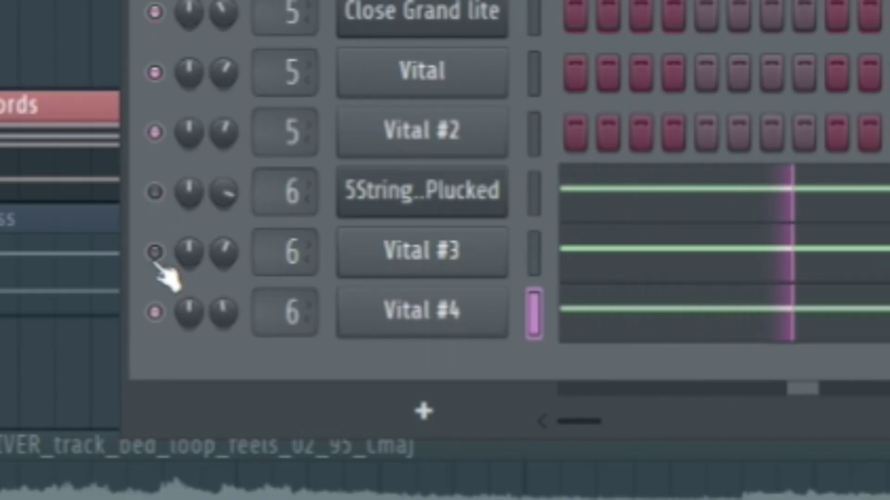
{"action": "left_click", "coordinate": [155, 191]}
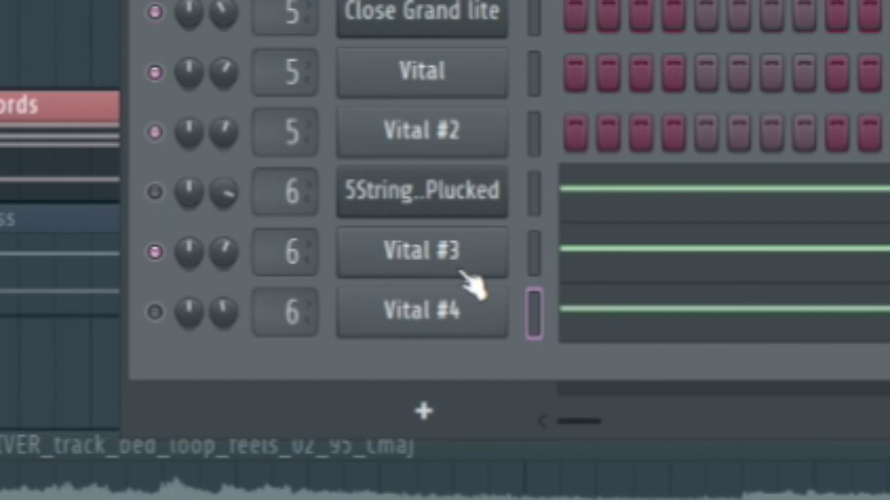
{"action": "left_click", "coordinate": [155, 312]}
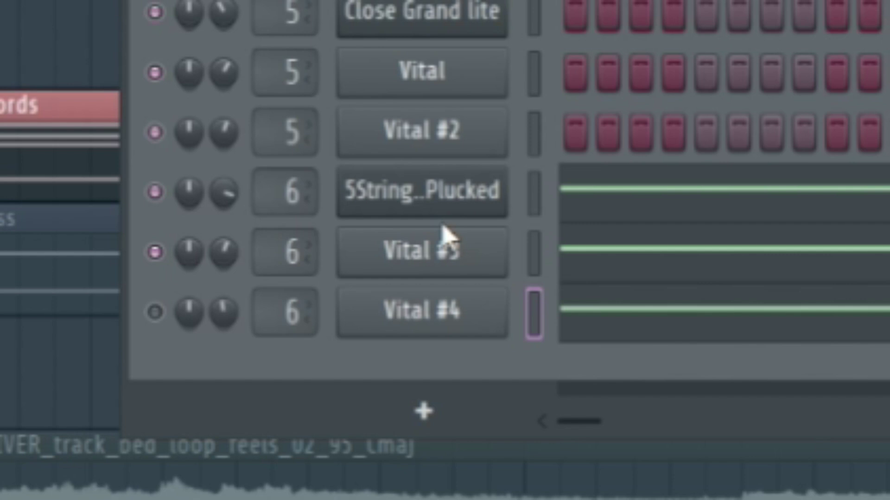
{"action": "left_click", "coordinate": [155, 313]}
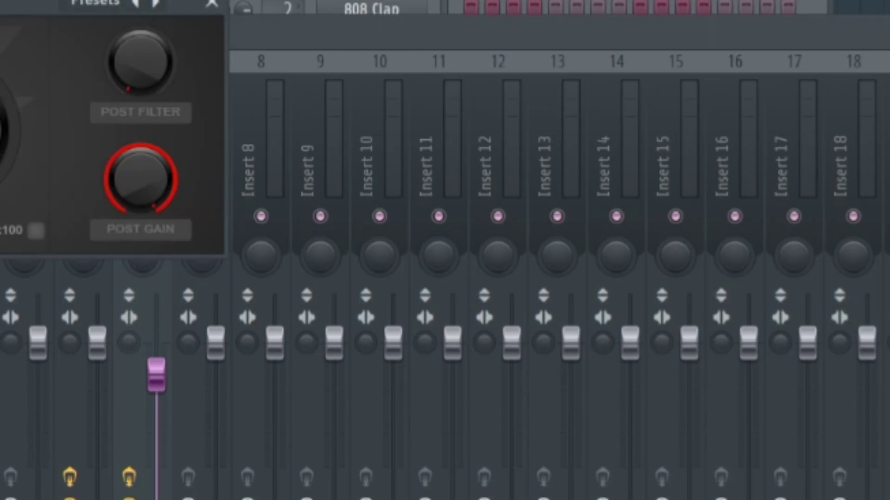
Step: Bring the distortion plugin window with the post filter and post gain controls into full view over the mixer
{"action": "left_click_drag", "start_coordinate": [0, 1], "coordinate": [434, 116]}
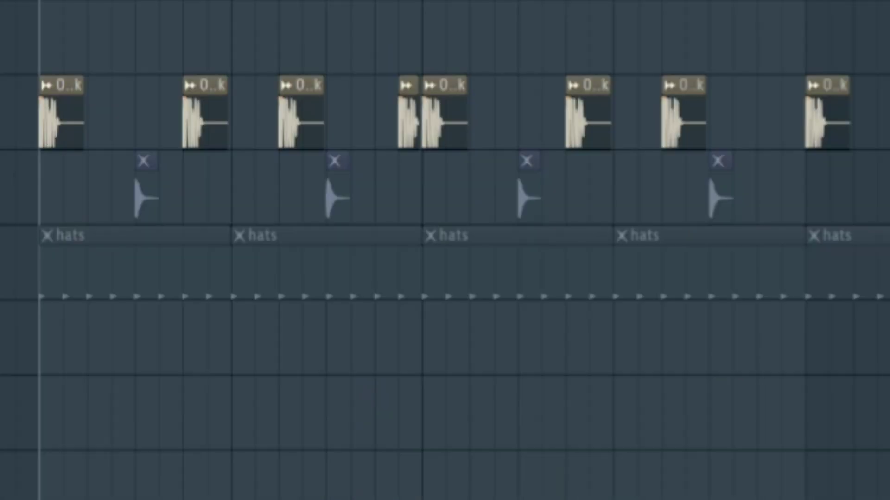
Step: Solo the clap clips in the playlist and play them back
{"action": "left_click", "coordinate": [147, 195]}
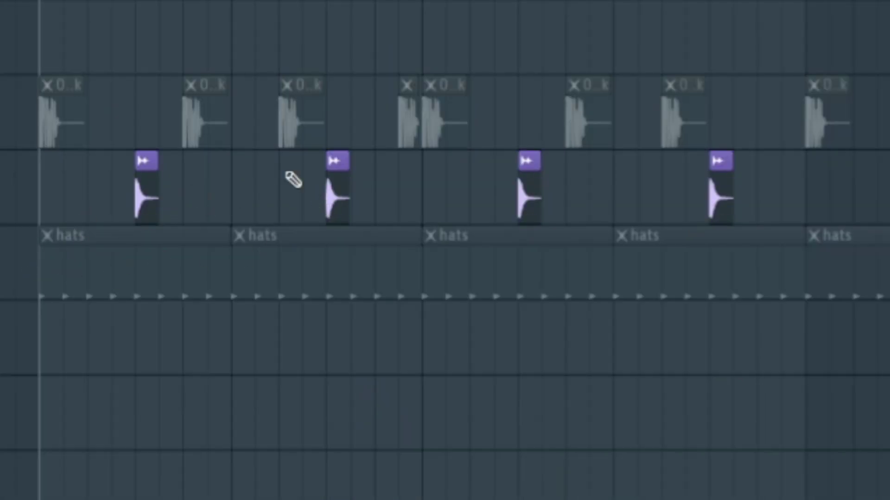
{"action": "key", "text": "space"}
Step: Open the hats pattern in the channel rack and toggle the mute of the MHA Atm..Hat 1 channel
{"action": "double_click", "coordinate": [89, 271]}
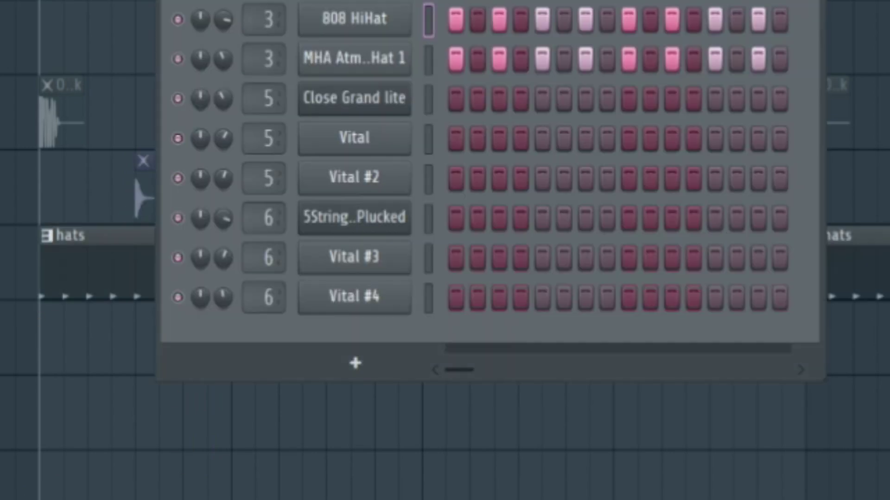
{"action": "left_click_drag", "start_coordinate": [608, 0], "coordinate": [726, 75]}
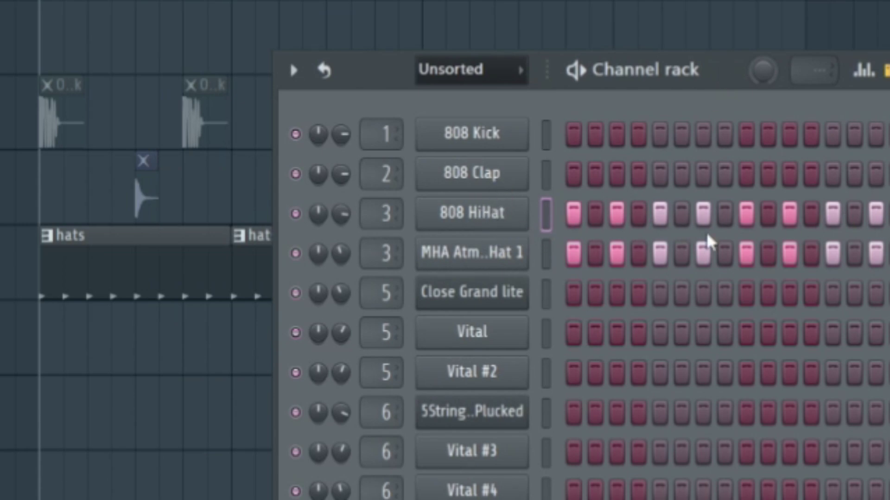
{"action": "left_click", "coordinate": [295, 253]}
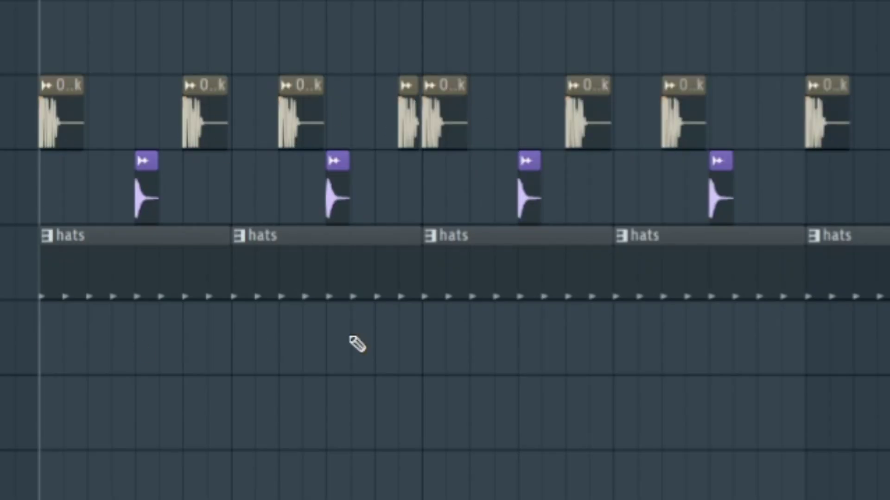
Step: Play the kick, clap and hats tracks together in the playlist and stop playback
{"action": "key", "text": "space"}
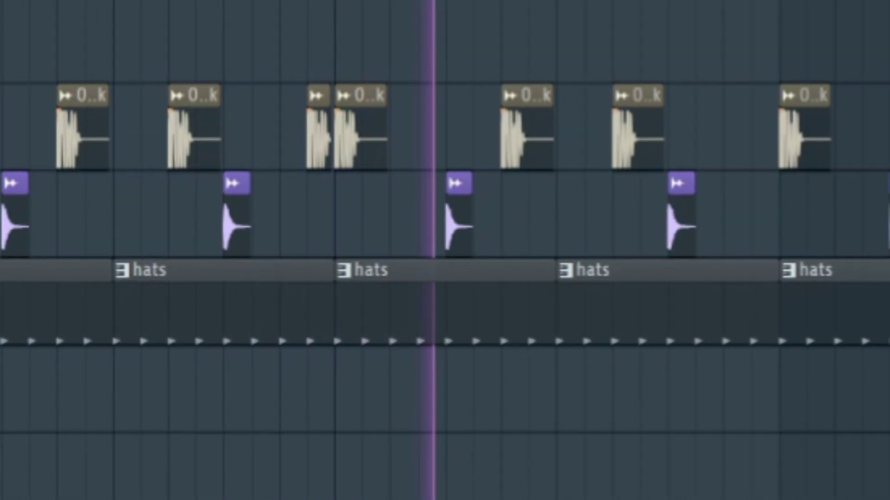
{"action": "key", "text": "space"}
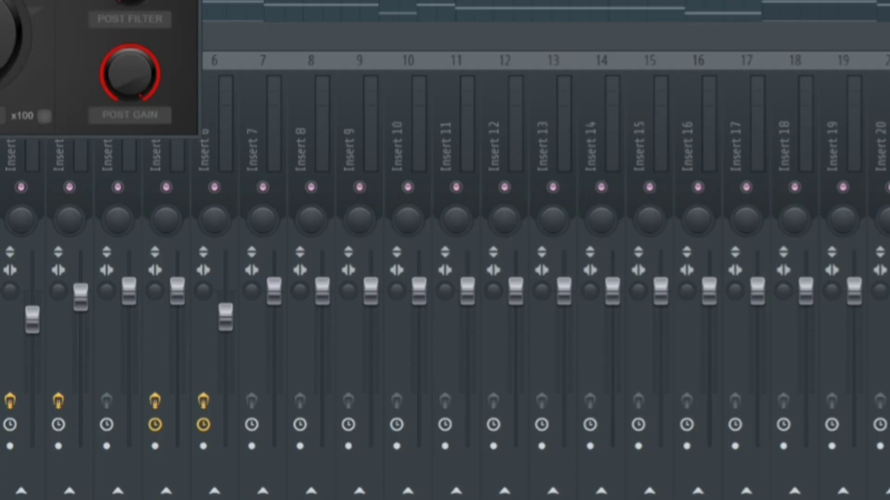
Step: Bring the distortion and Reeverb 2 plugin windows of the drum inserts into full view over the mixer
{"action": "left_click_drag", "start_coordinate": [0, 0], "coordinate": [396, 146]}
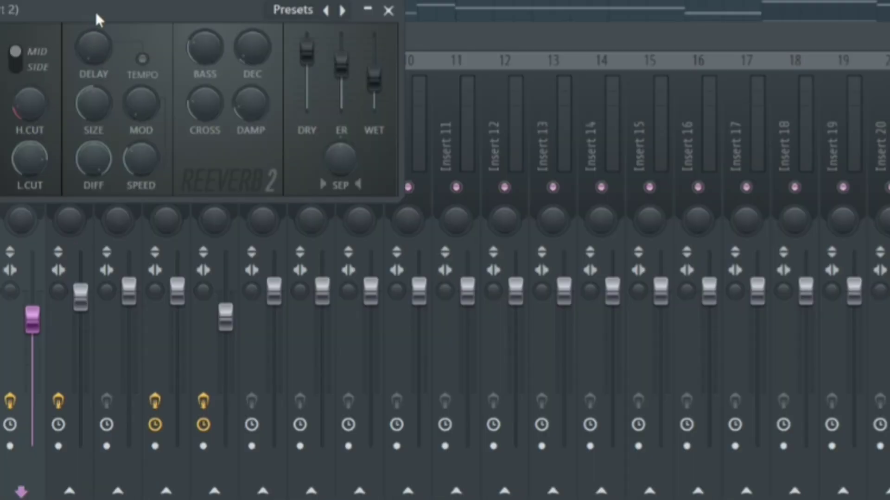
{"action": "left_click_drag", "start_coordinate": [97, 19], "coordinate": [410, 146]}
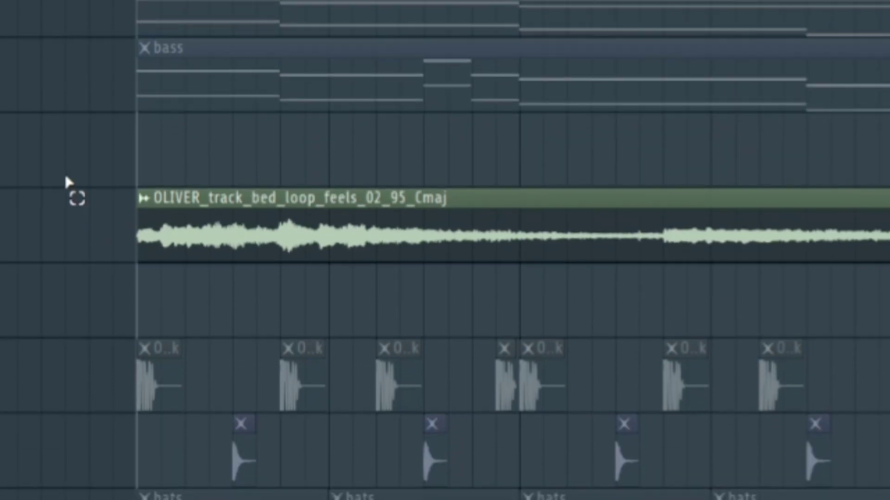
Step: Play back the soloed OLIVER_track_bed_loop_feels_02_95_Cmaj clip in the playlist and stop playback
{"action": "left_click_drag", "start_coordinate": [66, 258], "coordinate": [765, 374]}
{"action": "left_click_drag", "start_coordinate": [765, 298], "coordinate": [767, 300]}
{"action": "left_click", "coordinate": [345, 189]}
{"action": "key", "text": "space"}
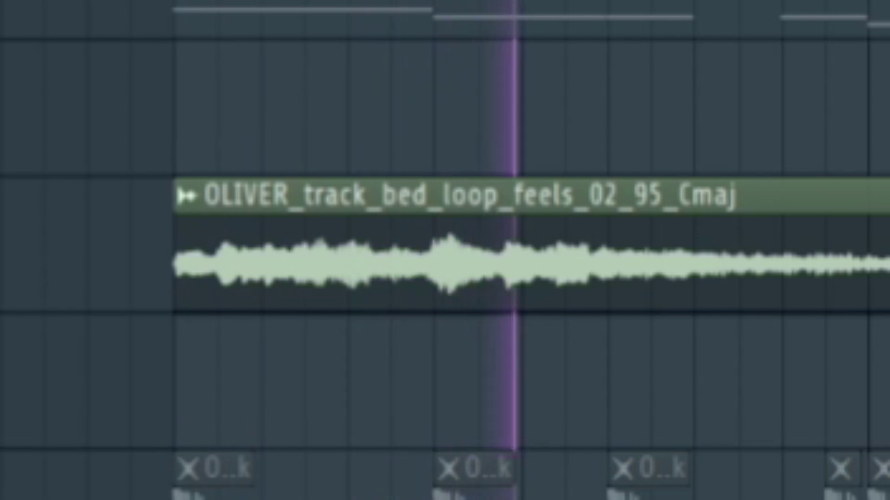
{"action": "key", "text": "space"}
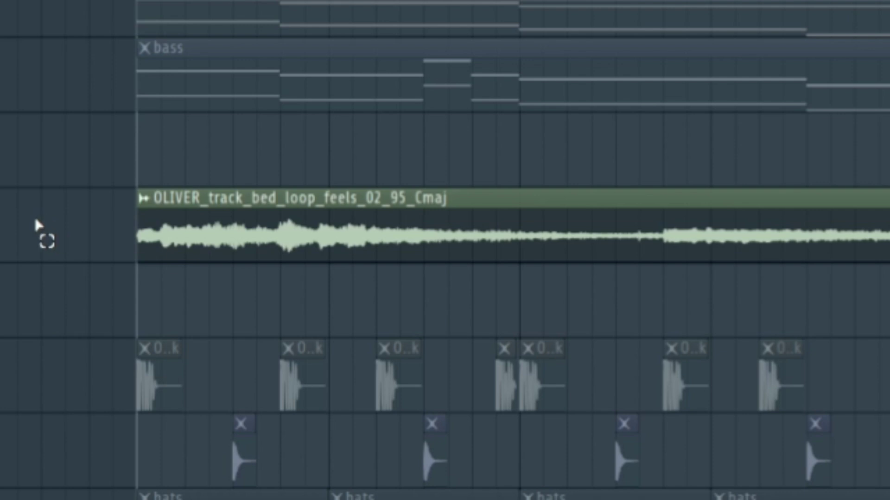
{"action": "left_click_drag", "start_coordinate": [37, 224], "coordinate": [336, 278]}
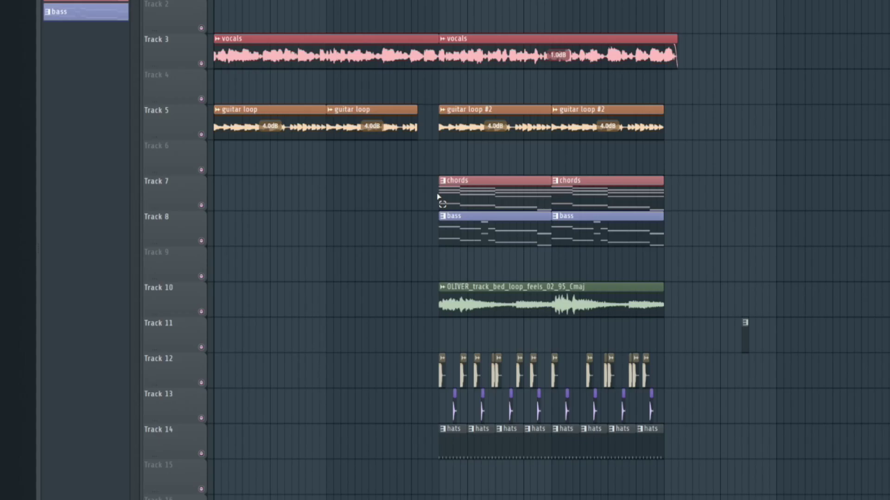
Step: Select the verse's time range in the playlist, clear it, and select the chorus range
{"action": "left_click_drag", "start_coordinate": [880, 70], "coordinate": [213, 498]}
{"action": "left_click", "coordinate": [334, 189]}
{"action": "left_click_drag", "start_coordinate": [438, 1], "coordinate": [214, 1]}
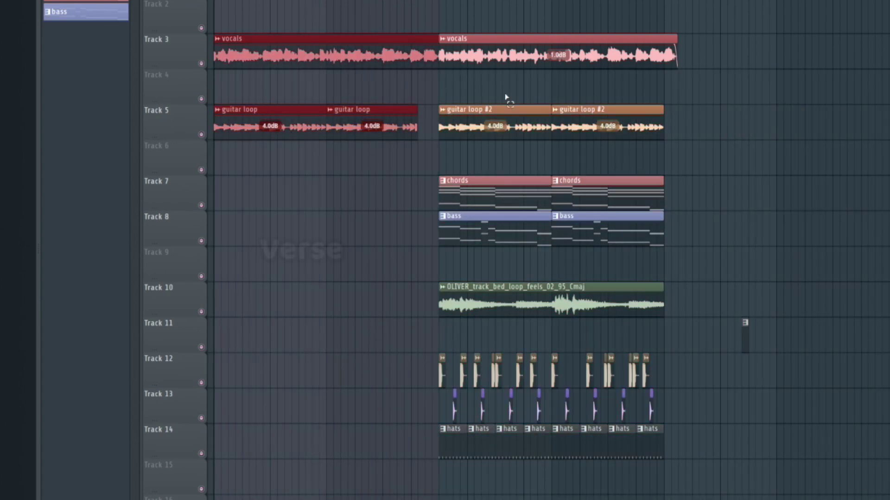
{"action": "left_click", "coordinate": [309, 90]}
{"action": "left_click_drag", "start_coordinate": [438, 1], "coordinate": [678, 1]}
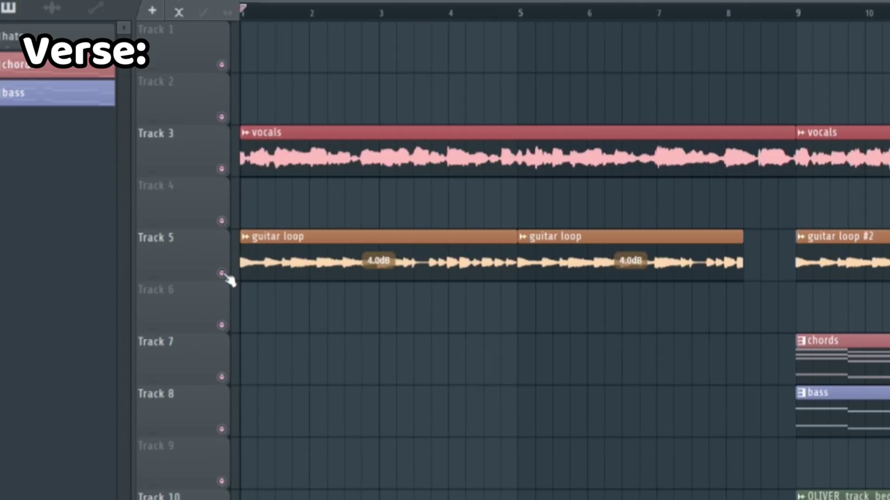
Step: Solo the guitar loop track, play back its verse clips, and unsolo the track
{"action": "right_click", "coordinate": [222, 274]}
{"action": "double_click", "coordinate": [307, 260]}
{"action": "left_click_drag", "start_coordinate": [290, 93], "coordinate": [263, 328]}
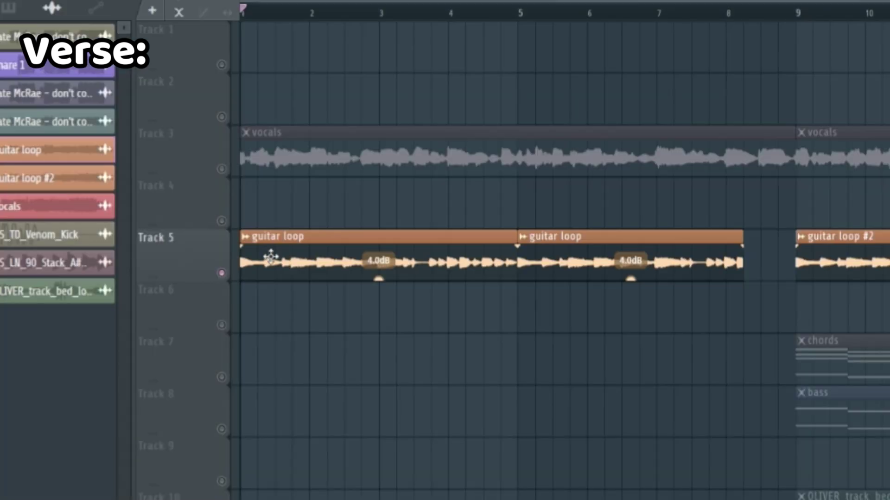
{"action": "key", "text": "space"}
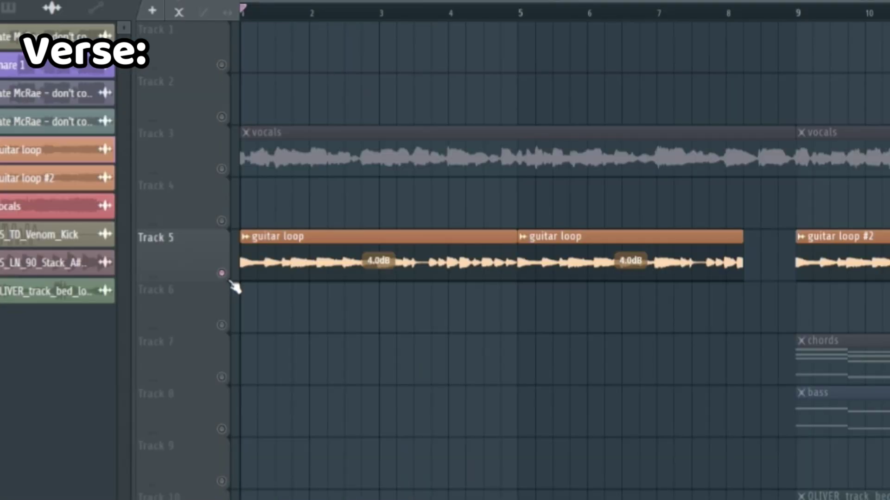
{"action": "left_click", "coordinate": [222, 273], "text": "ctrl"}
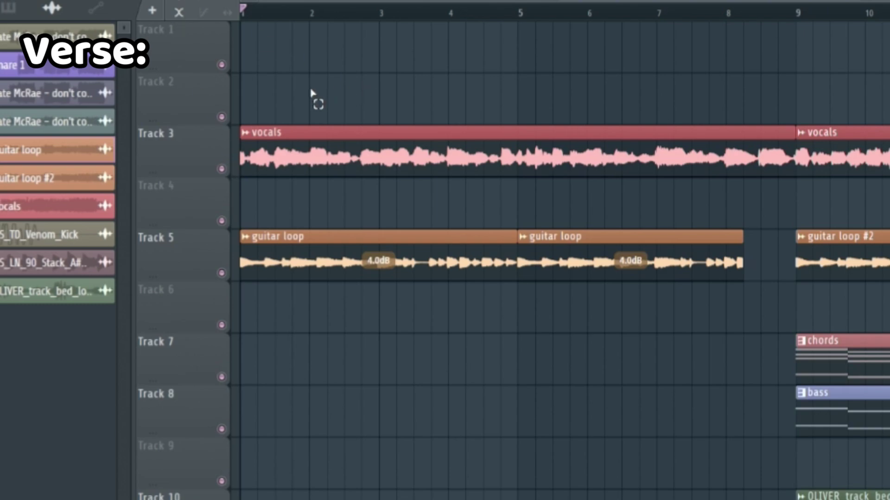
Step: Select the chorus clips of guitar loop #2, chords and bass one row after another
{"action": "left_click_drag", "start_coordinate": [310, 92], "coordinate": [663, 498]}
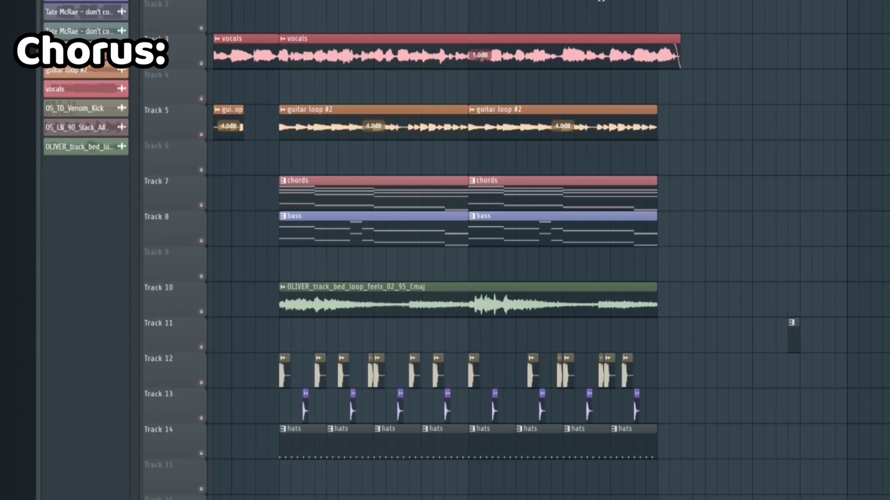
{"action": "mouse_move", "coordinate": [788, 106]}
{"action": "left_mouse_down"}
{"action": "mouse_move", "coordinate": [471, 467]}
{"action": "mouse_move", "coordinate": [288, 497]}
{"action": "mouse_move", "coordinate": [276, 105]}
{"action": "mouse_move", "coordinate": [564, 137]}
{"action": "left_mouse_up"}
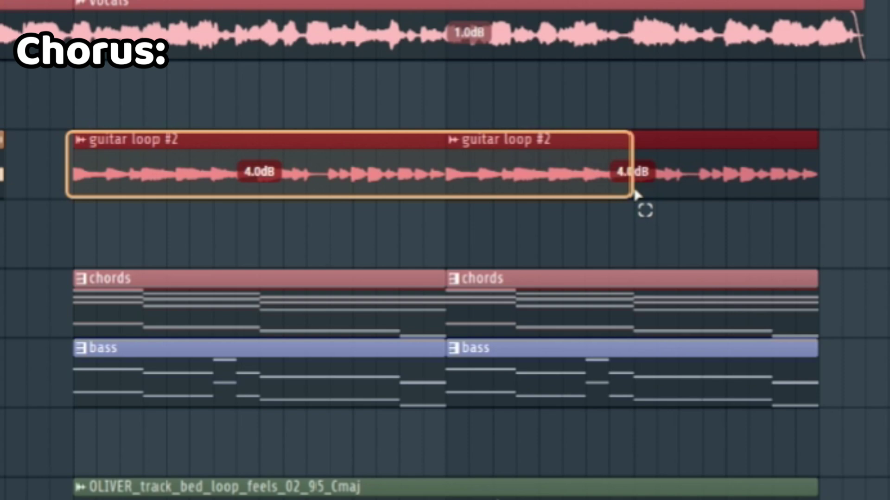
{"action": "left_click_drag", "start_coordinate": [633, 195], "coordinate": [818, 198]}
{"action": "left_click_drag", "start_coordinate": [34, 273], "coordinate": [820, 325]}
{"action": "left_click_drag", "start_coordinate": [70, 403], "coordinate": [651, 396]}
Step: Select the chorus's OLIVER track bed loop clip, and then its kick, clap and hats clips
{"action": "scroll", "coordinate": [666, 411], "scroll_direction": "down", "scroll_amount": 2}
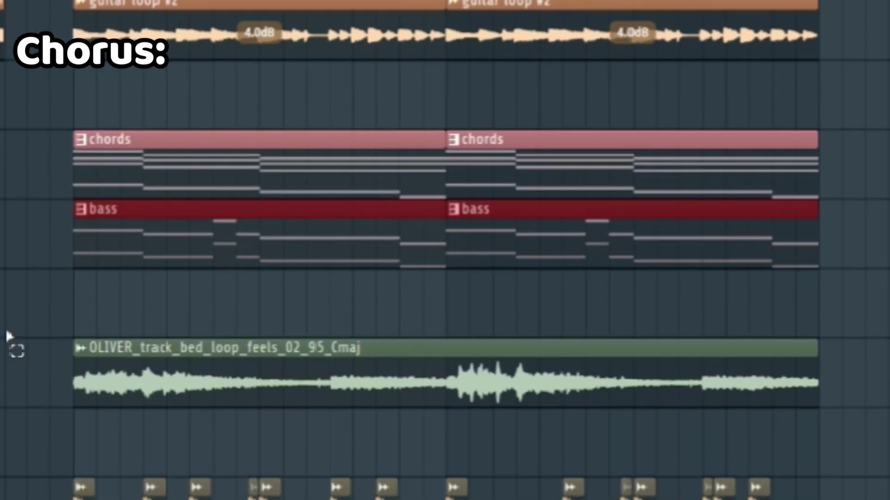
{"action": "left_click_drag", "start_coordinate": [5, 328], "coordinate": [882, 369]}
{"action": "scroll", "coordinate": [59, 163], "scroll_direction": "down", "scroll_amount": 4}
{"action": "left_click_drag", "start_coordinate": [54, 113], "coordinate": [885, 457]}
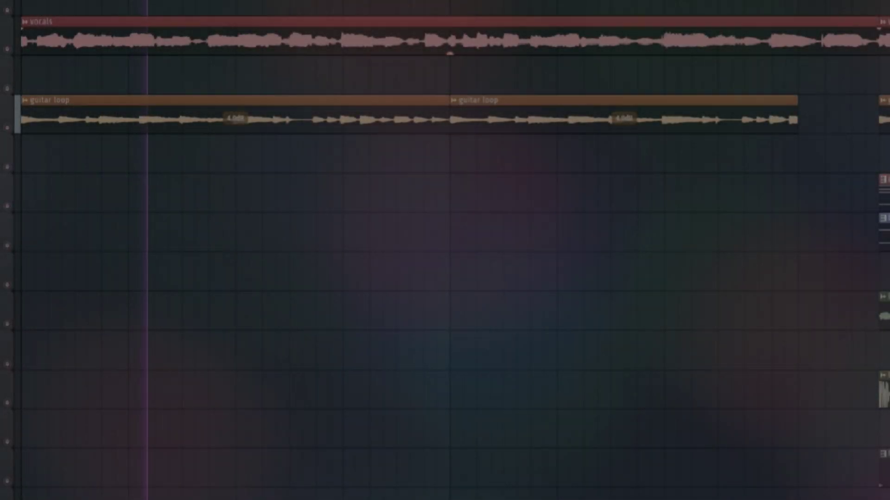
{"action": "scroll", "coordinate": [445, 278], "scroll_direction": "down", "scroll_amount": 3}
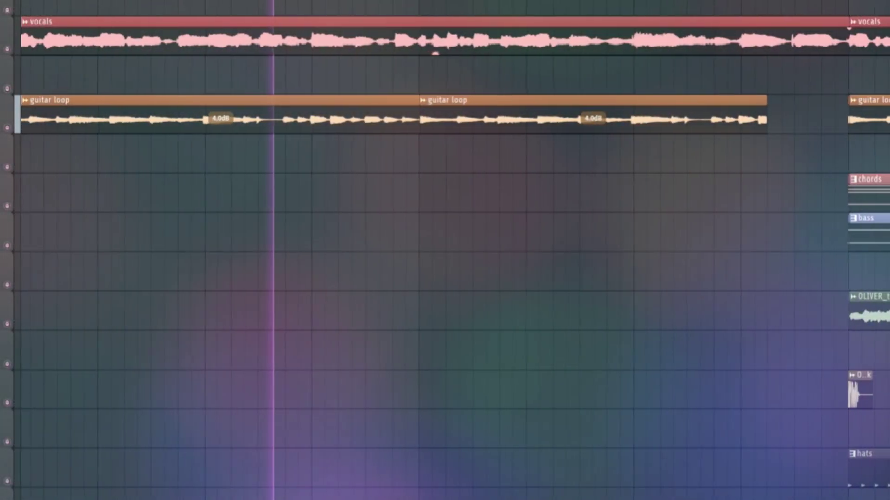